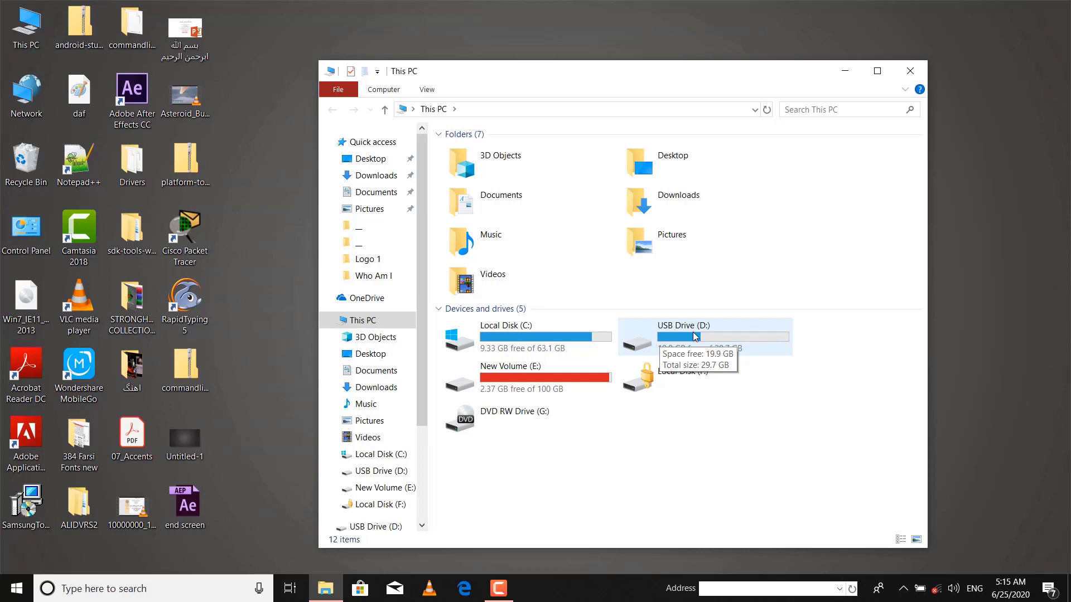
Step: Start Turn on BitLocker for USB Drive (D:) from its context menu in File Explorer
right_click(684, 337)
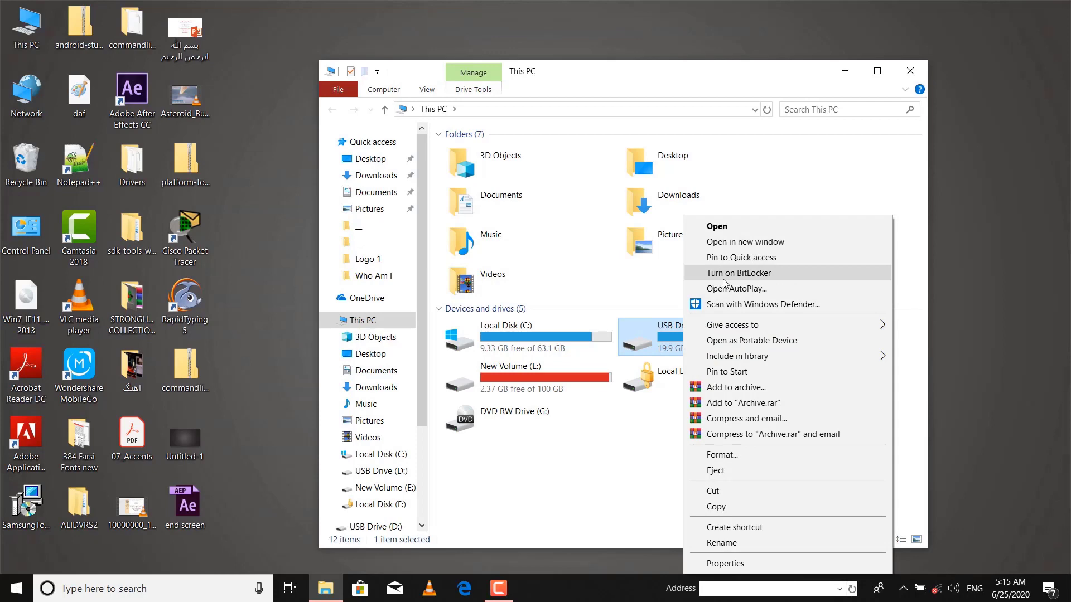
click(723, 278)
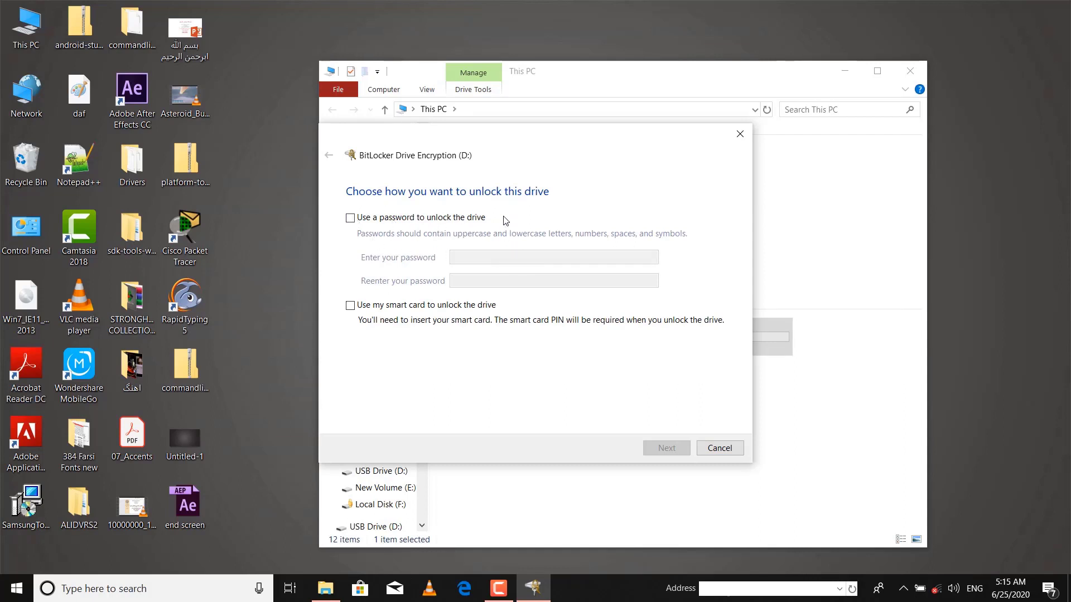
Step: Protect drive D: with an unlock password, entered and confirmed, and advance to recovery key backup
click(351, 218)
click(512, 256)
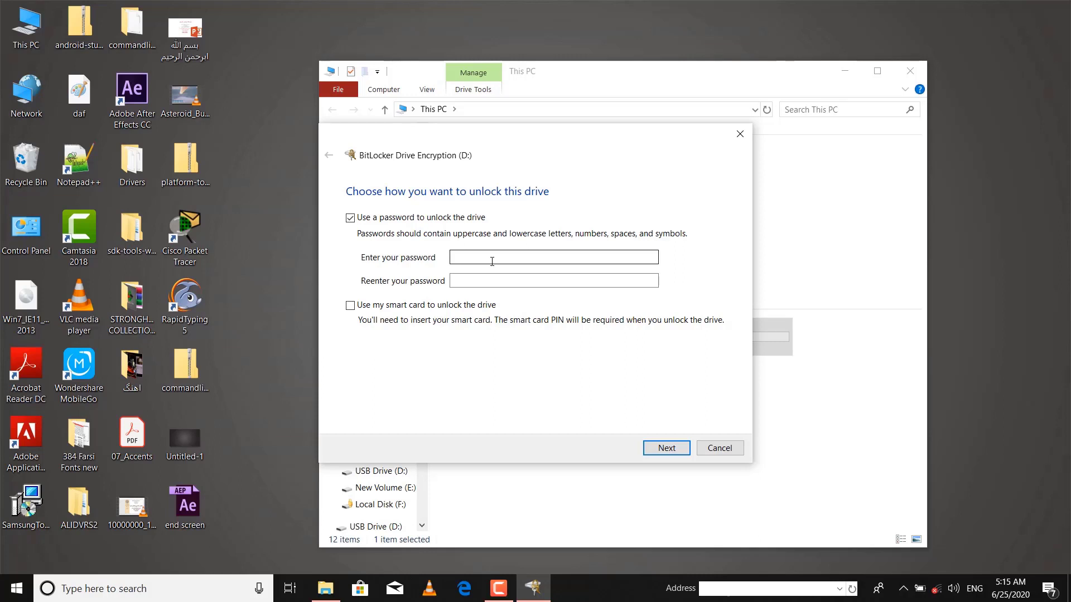
click(492, 261)
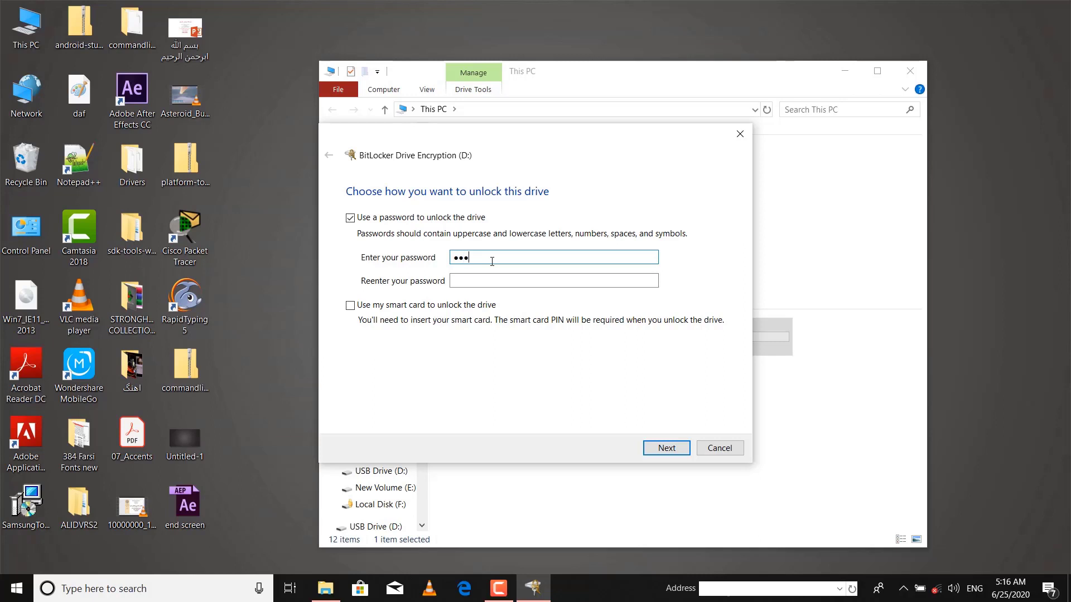
text(12345678901234)
click(492, 283)
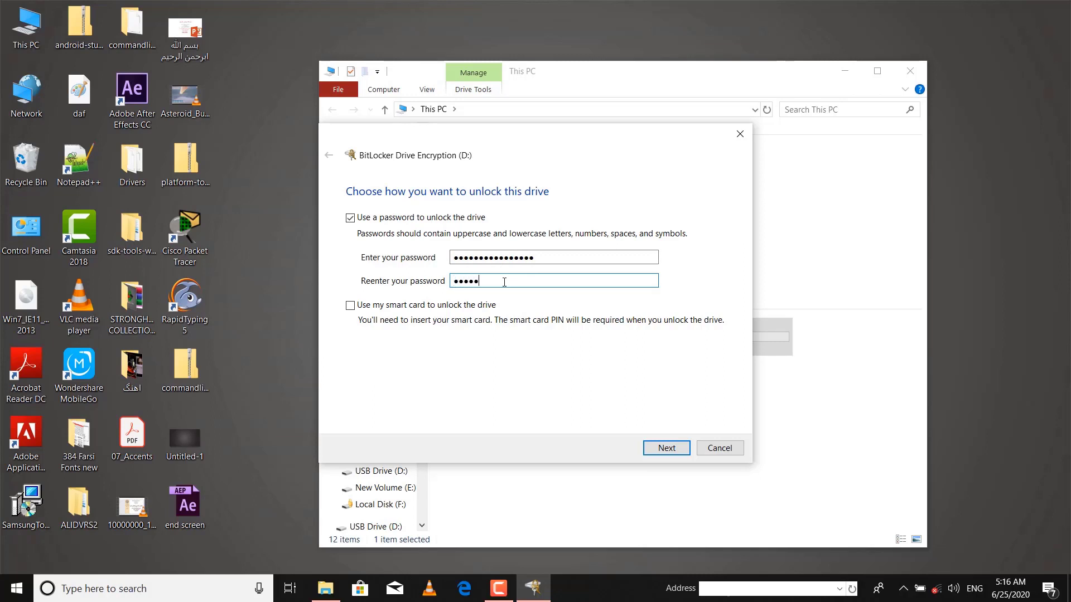
text(*****)
click(667, 450)
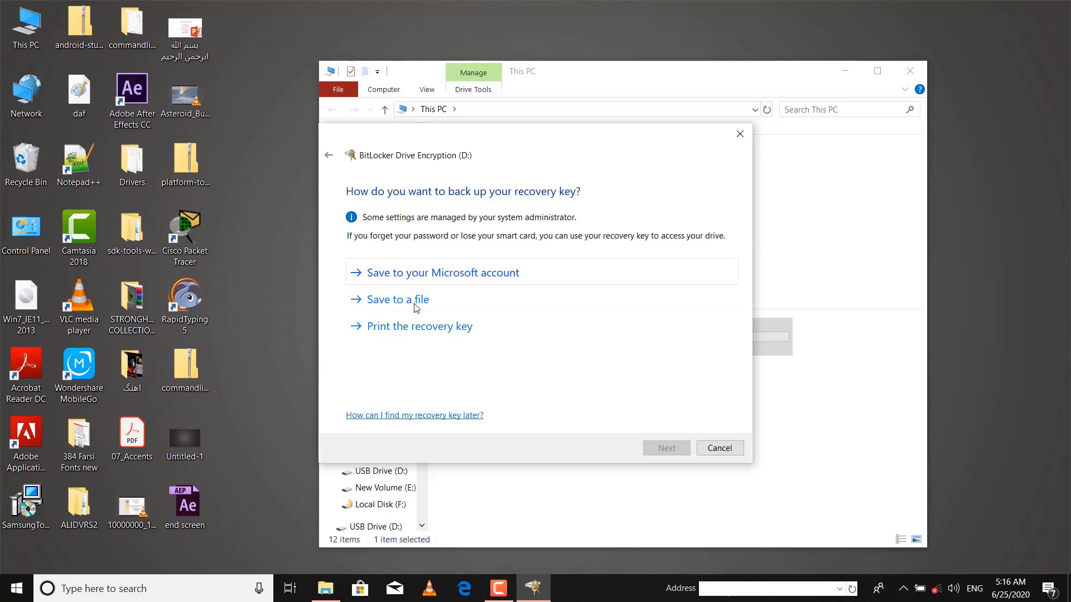
Step: Save the BitLocker recovery key as a text file in the Documents folder and continue
drag(447, 131, 663, 97)
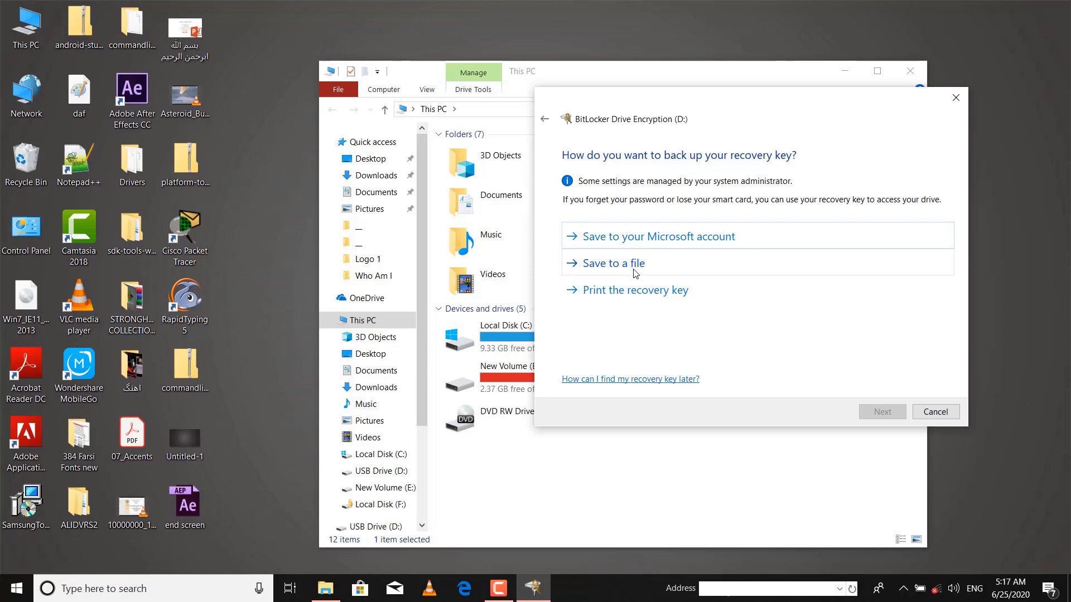
click(635, 272)
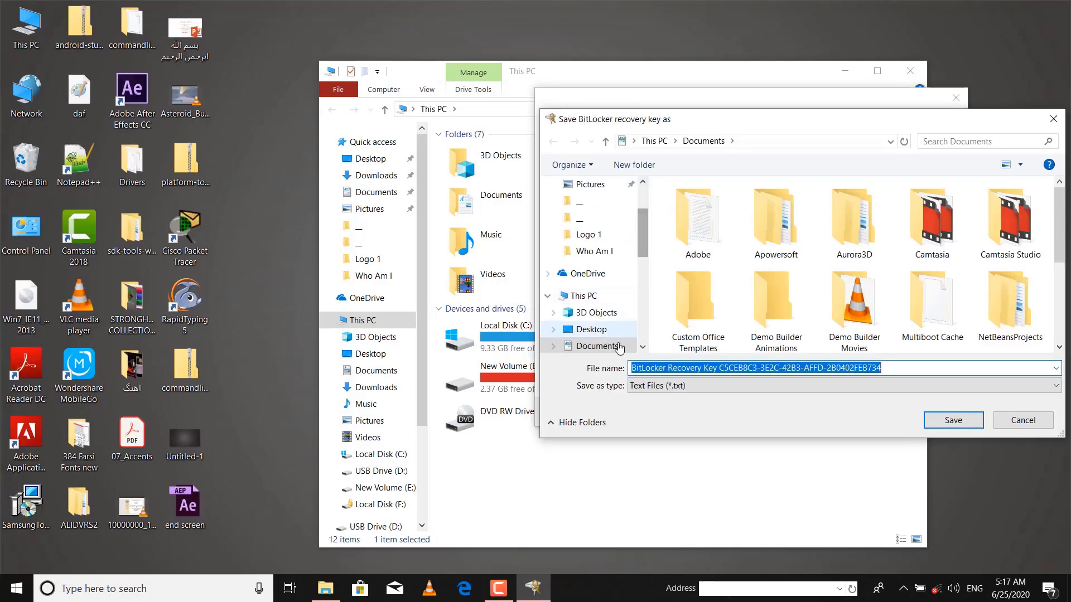
click(596, 346)
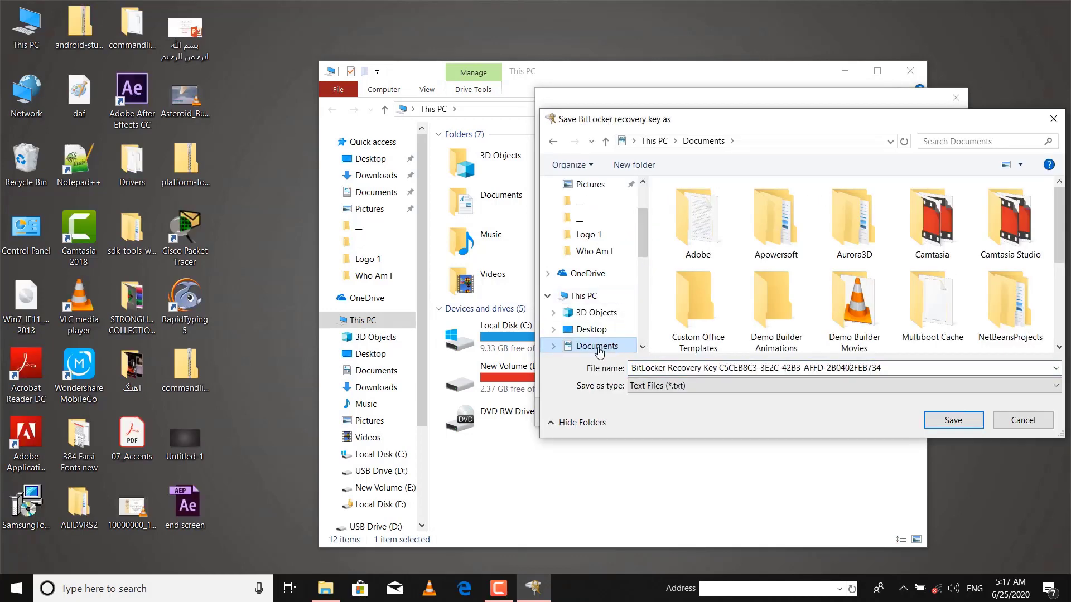
click(966, 421)
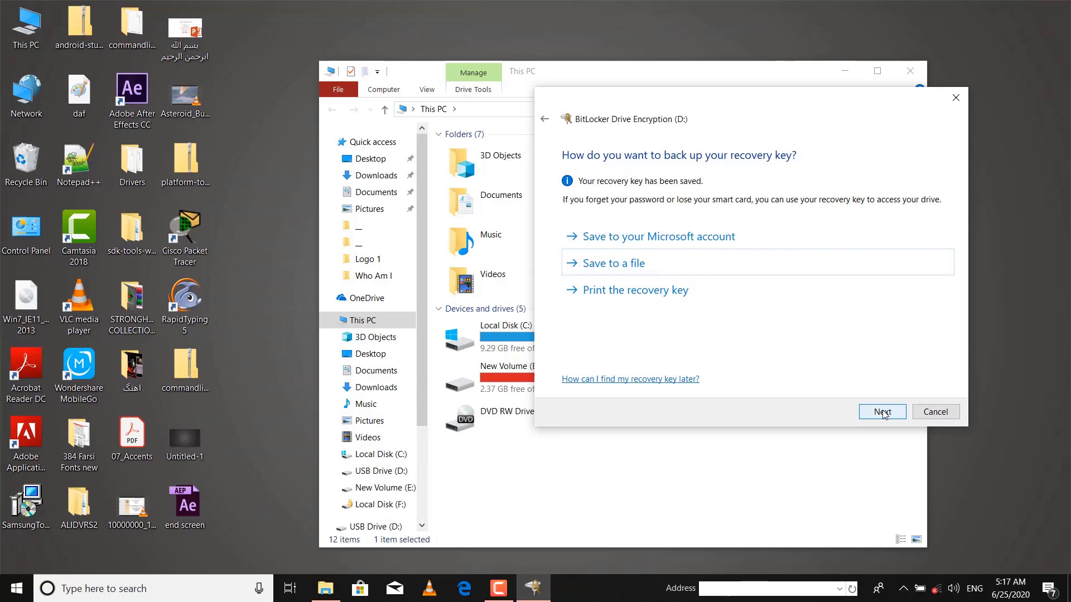
click(882, 413)
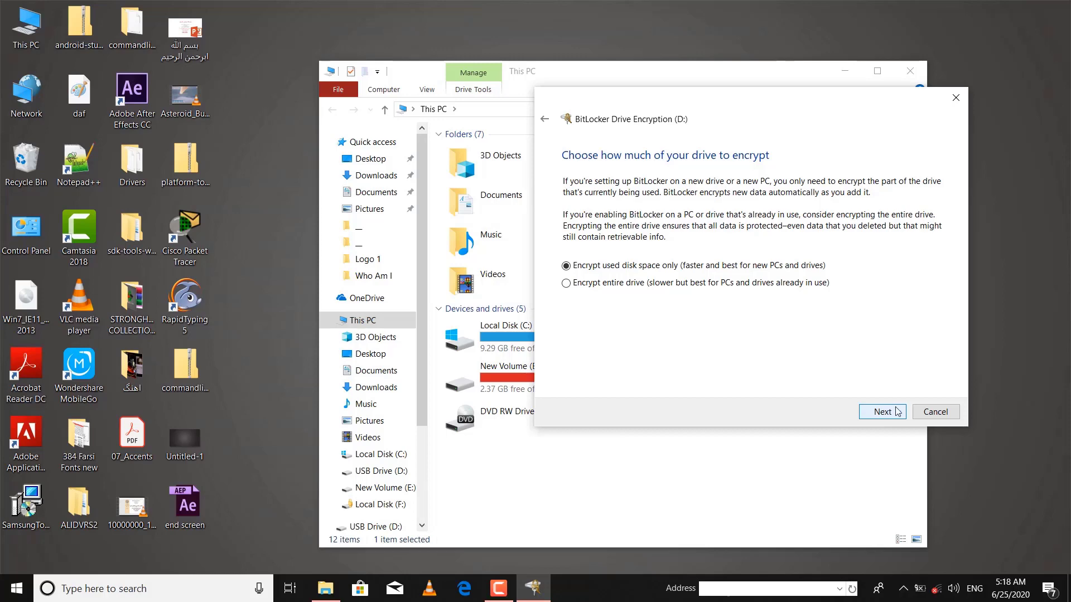
Step: Encrypt only used disk space of D: in Compatible mode and close the completion notice
click(887, 417)
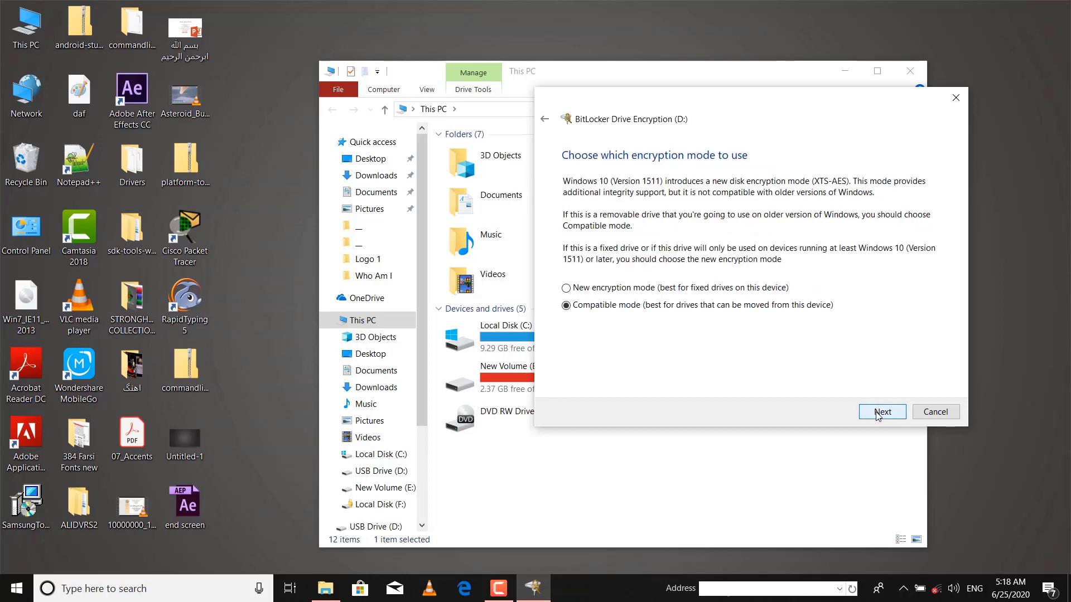
click(881, 413)
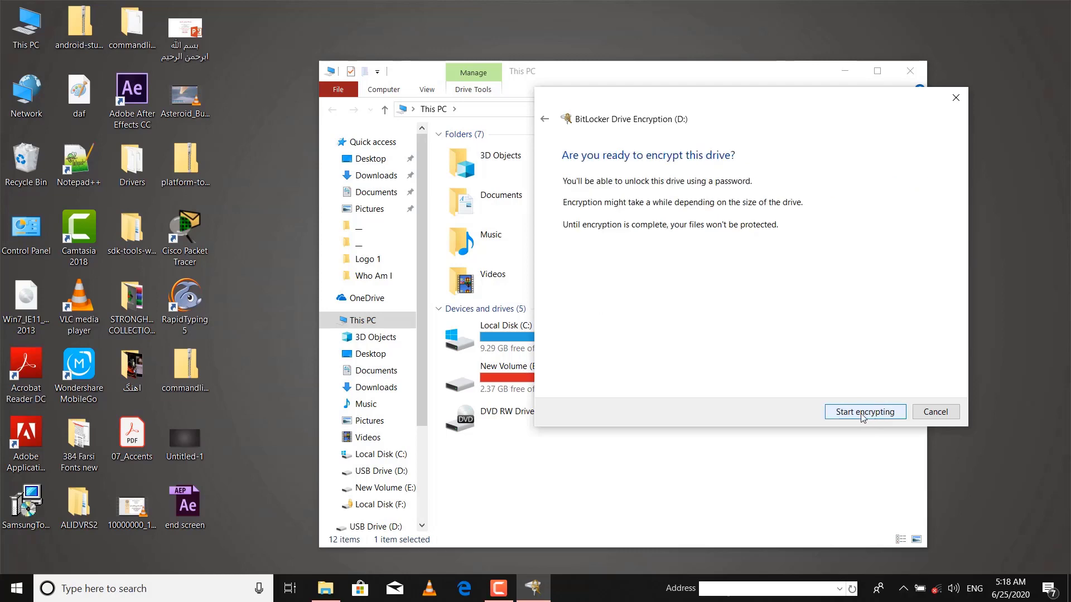
click(864, 416)
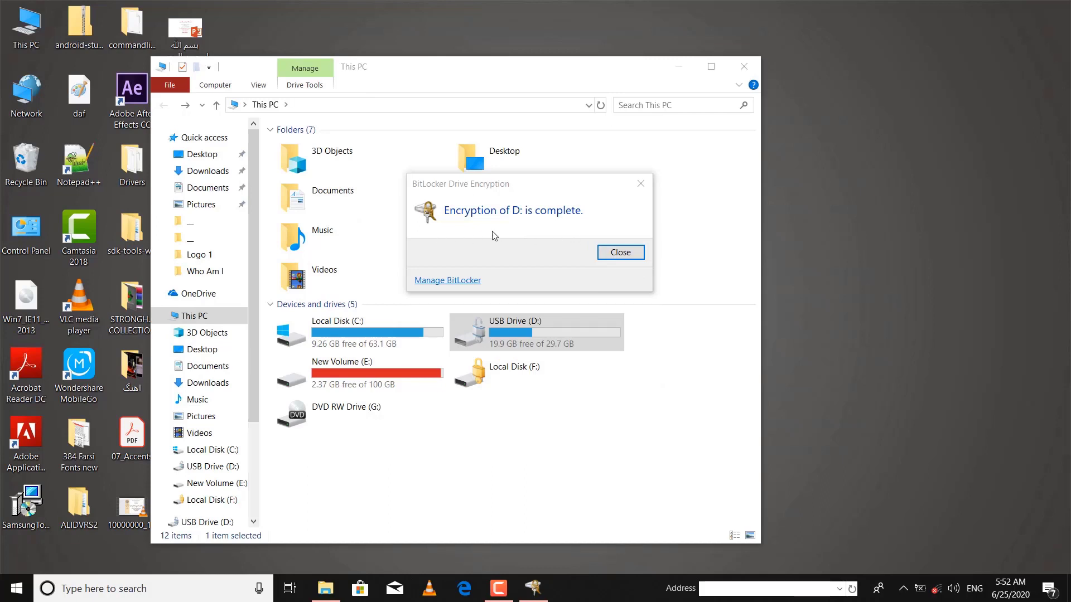
click(618, 252)
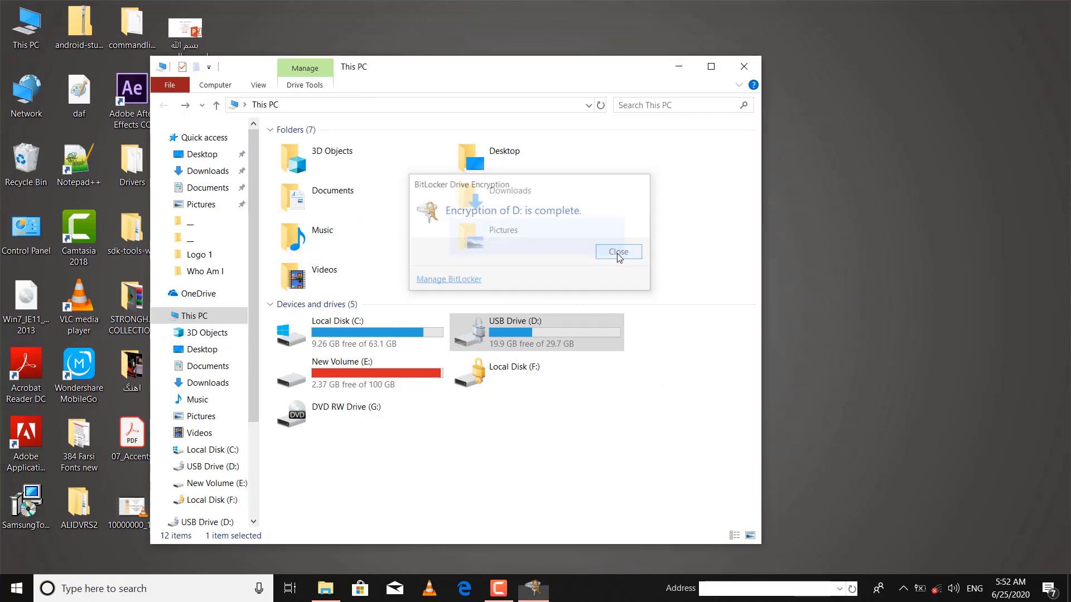
Step: Refresh the desktop, then try opening the locked USB Drive (D:) in This PC
right_click(805, 180)
click(843, 243)
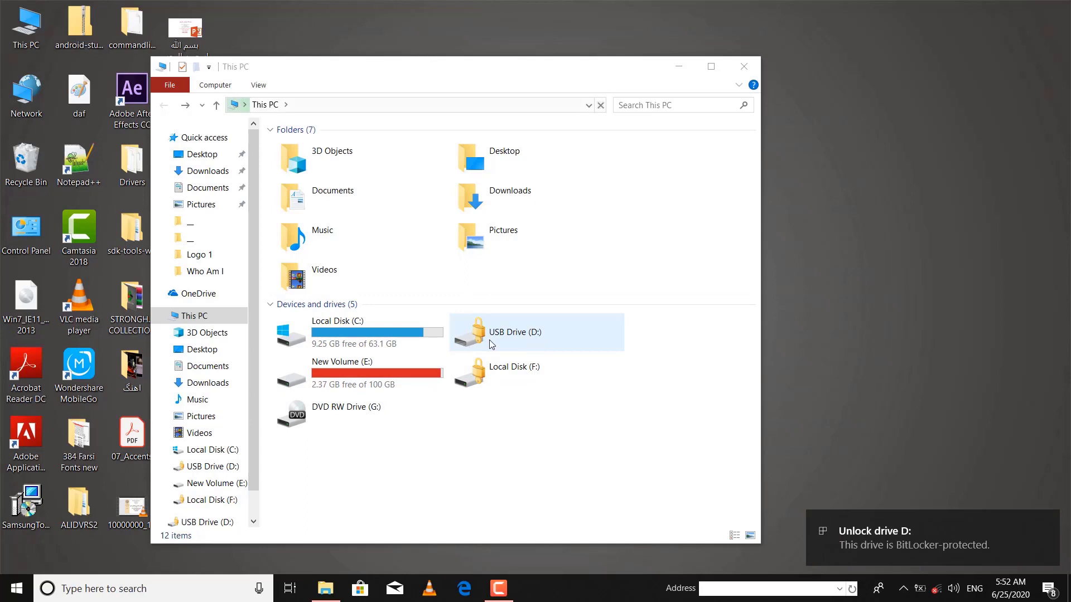
click(490, 342)
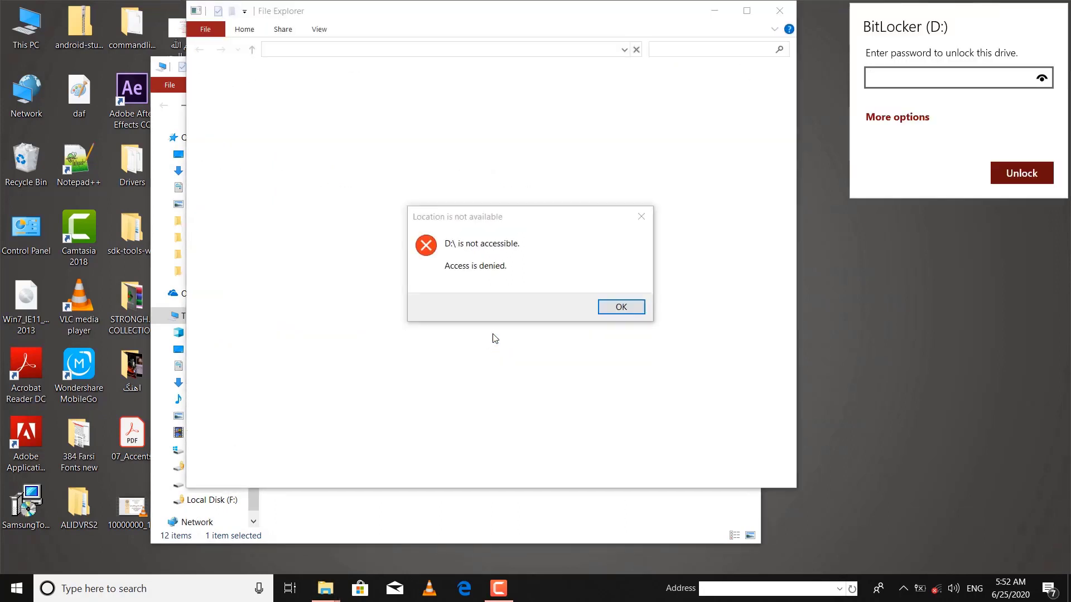
Step: Dismiss the access-denied error and unlock drive D: with its BitLocker password
click(623, 307)
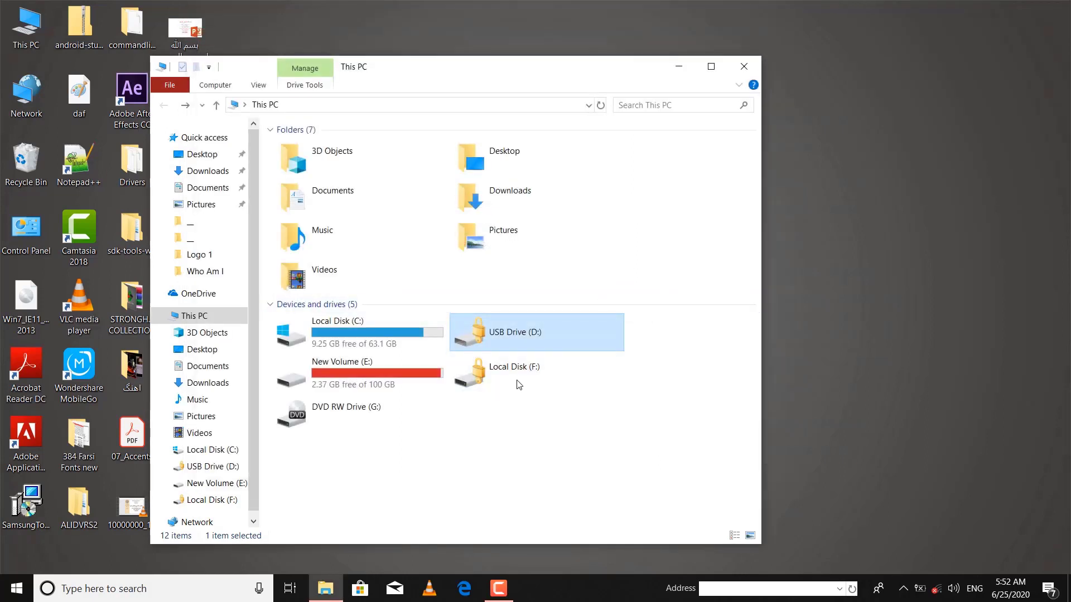
right_click(503, 330)
click(566, 53)
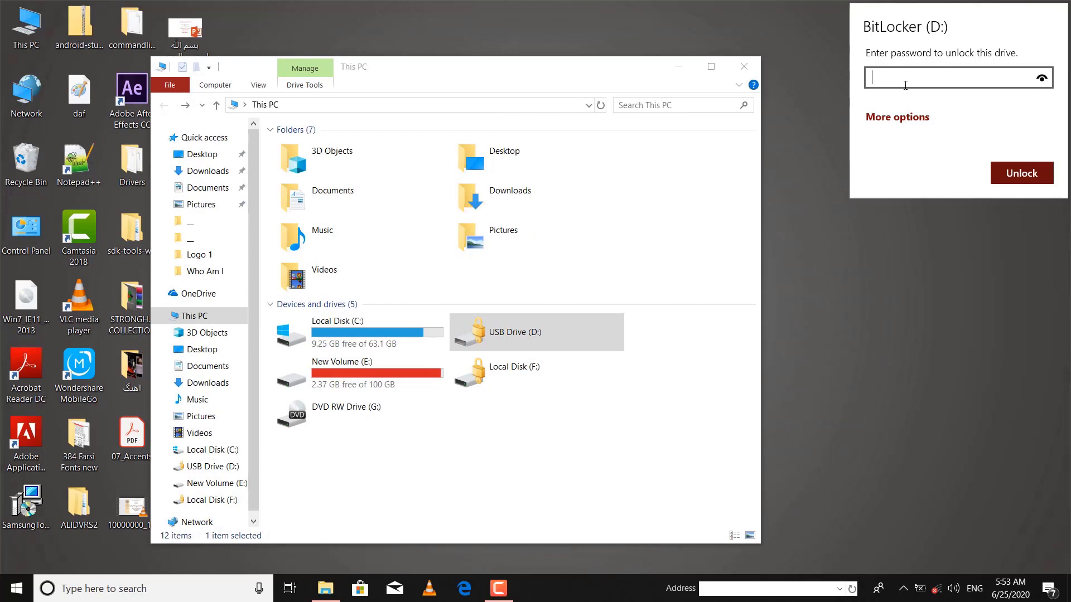
text(••••••••••••••••)
click(1010, 177)
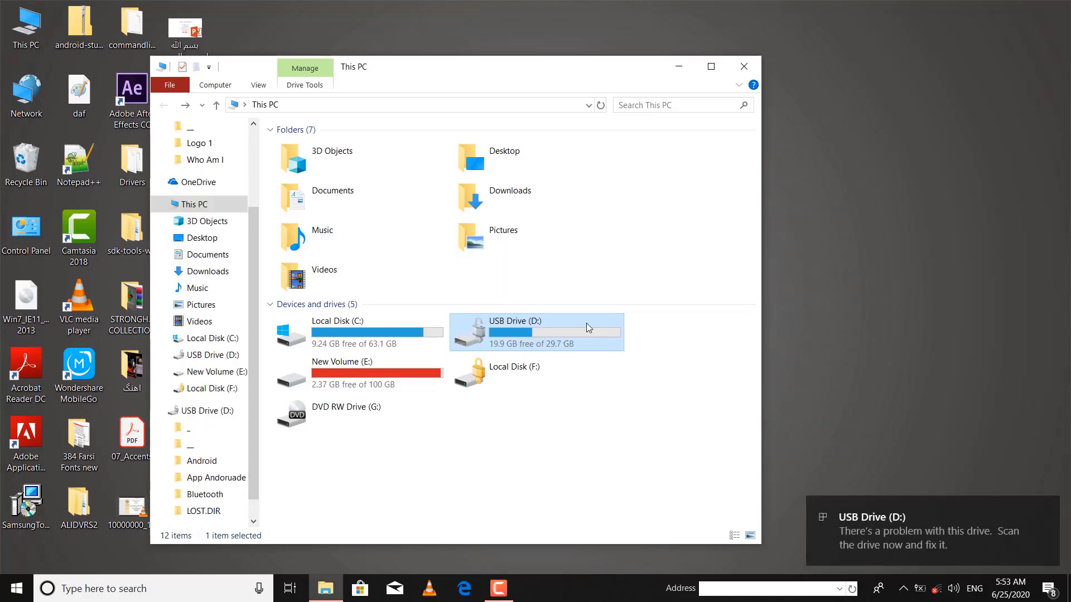
Step: Open USB Drive (D:) to check its folders, then close it and the This PC window
drag(480, 69, 666, 43)
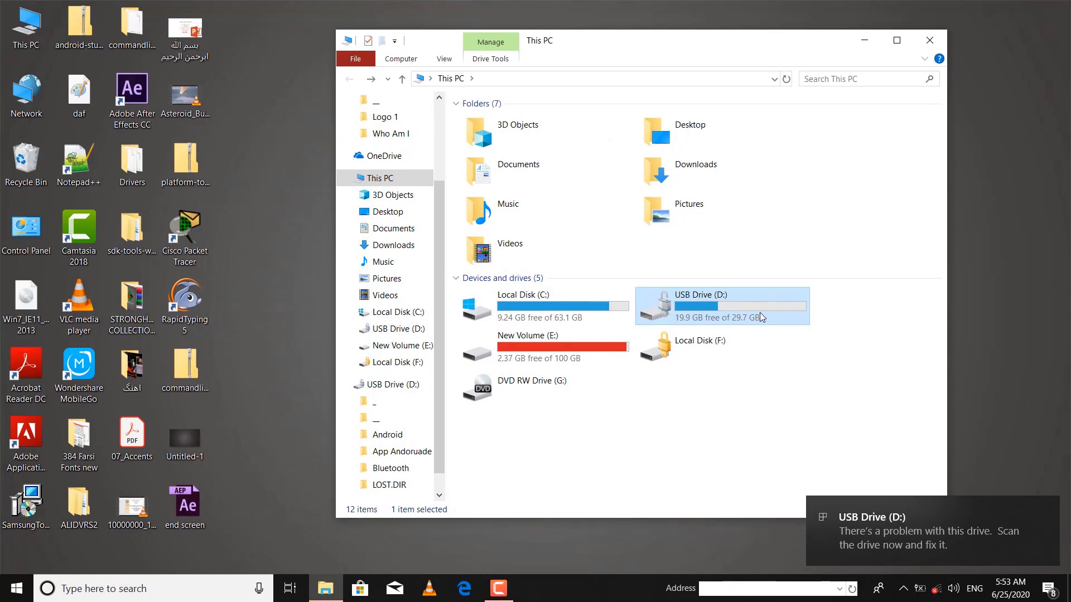
double_click(715, 317)
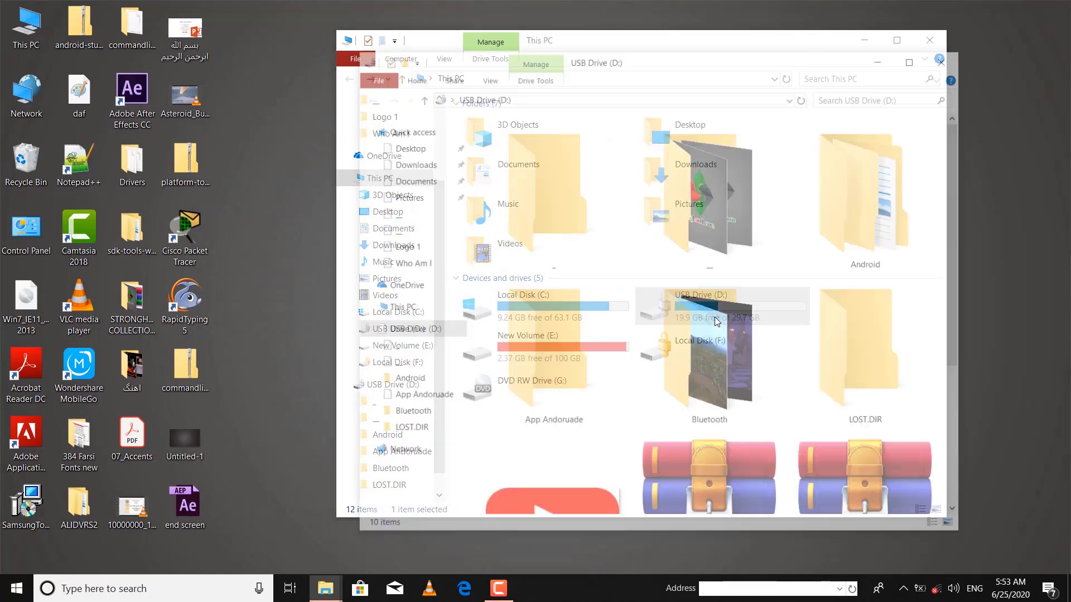
click(947, 57)
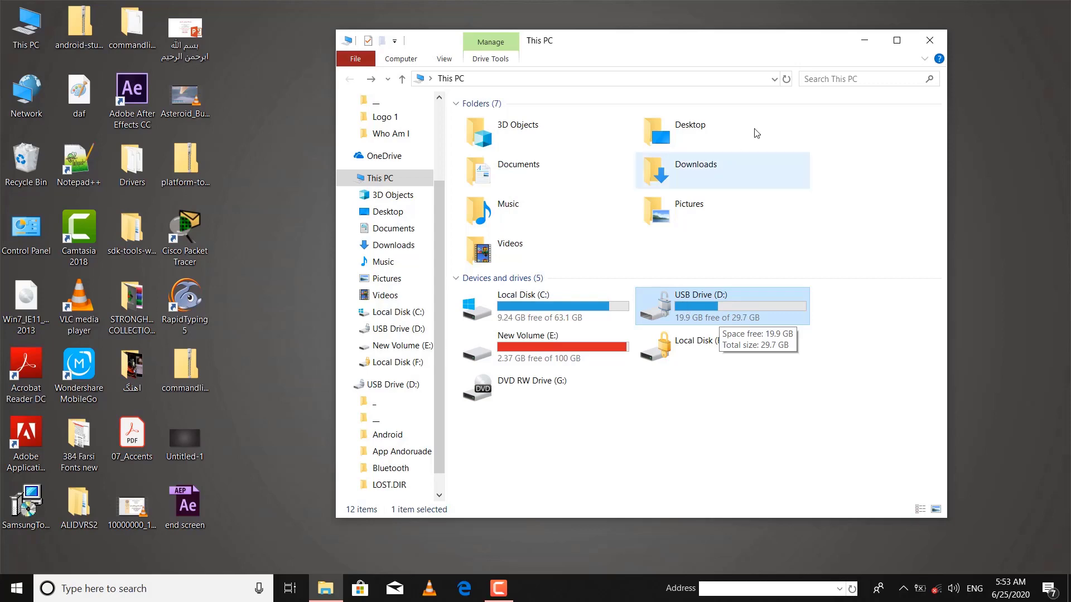
click(915, 45)
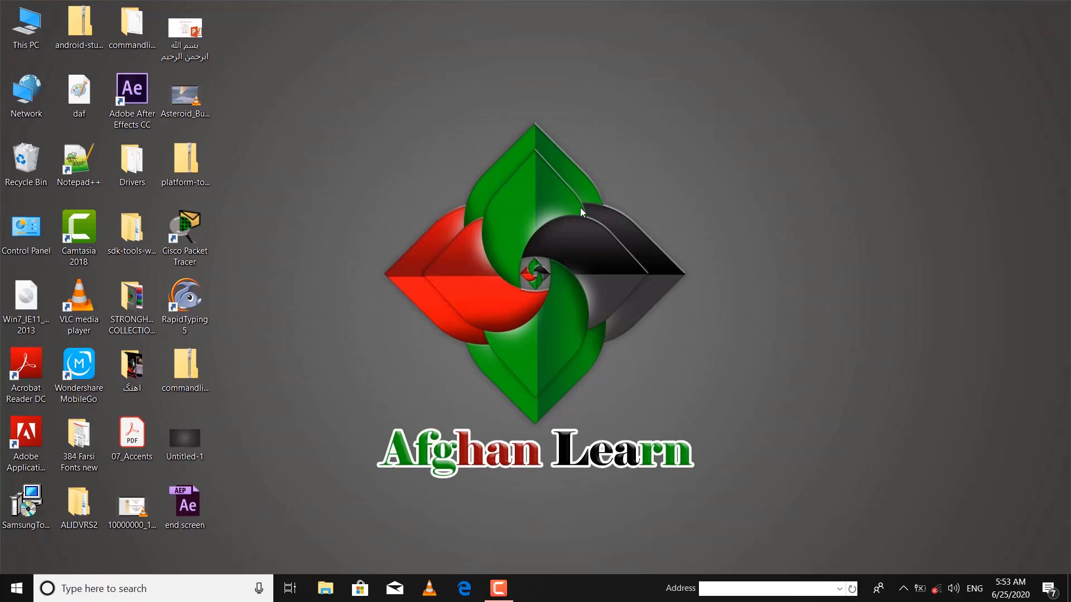
Step: Launch Control Panel from the Run dialog using the 'control panel' autocomplete suggestion
key(super+r)
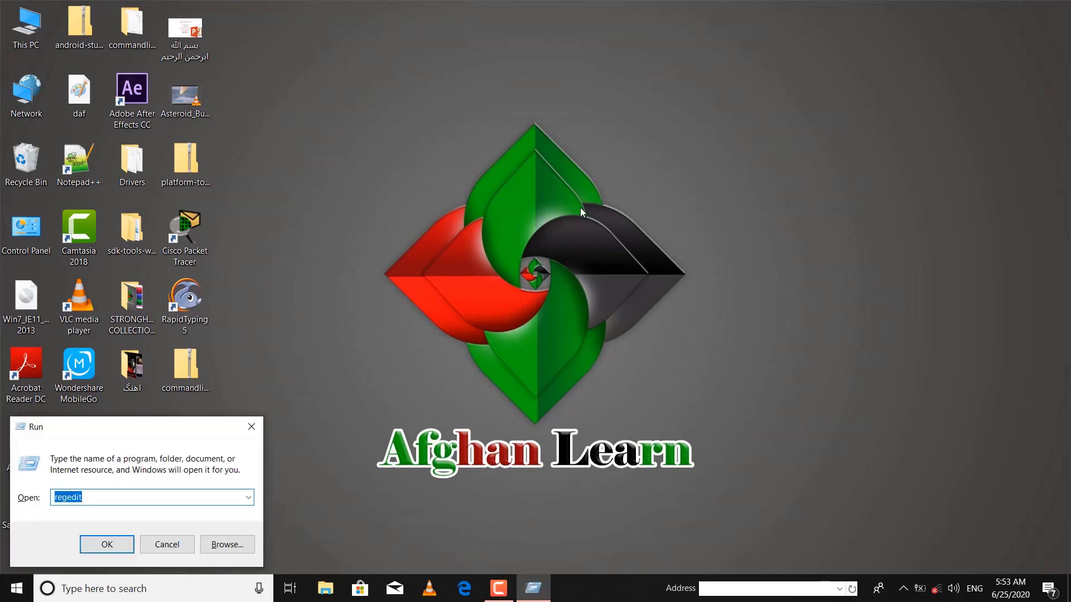
text(co)
key(Down)
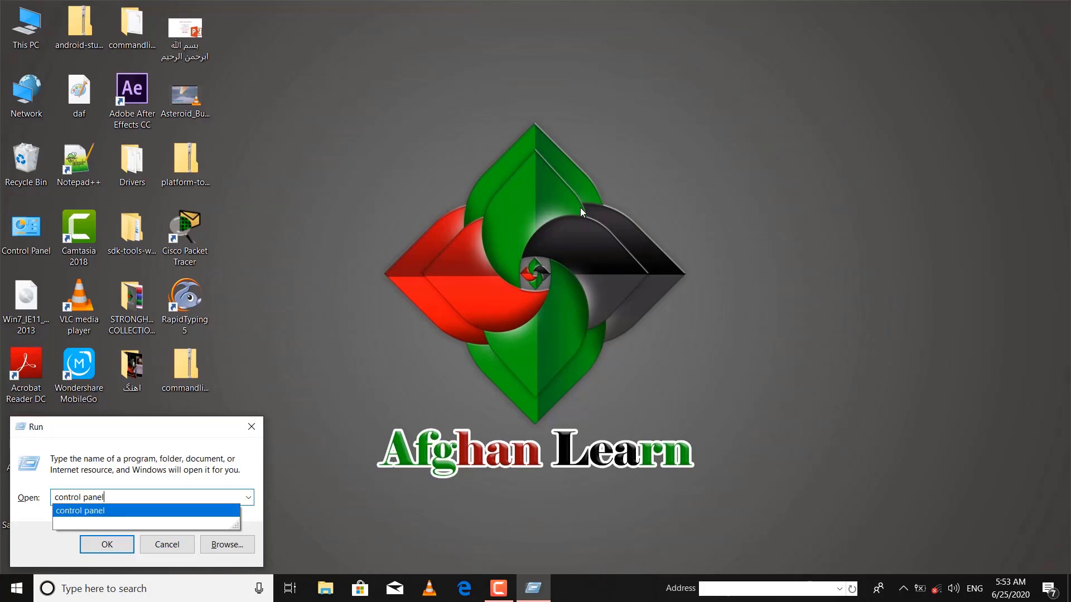
click(130, 518)
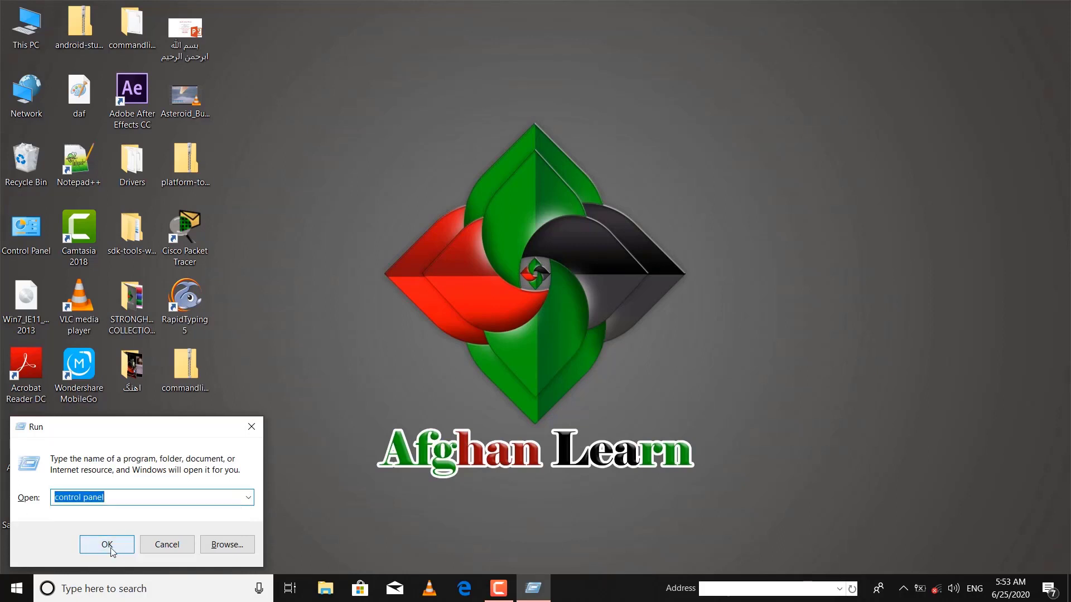
click(108, 545)
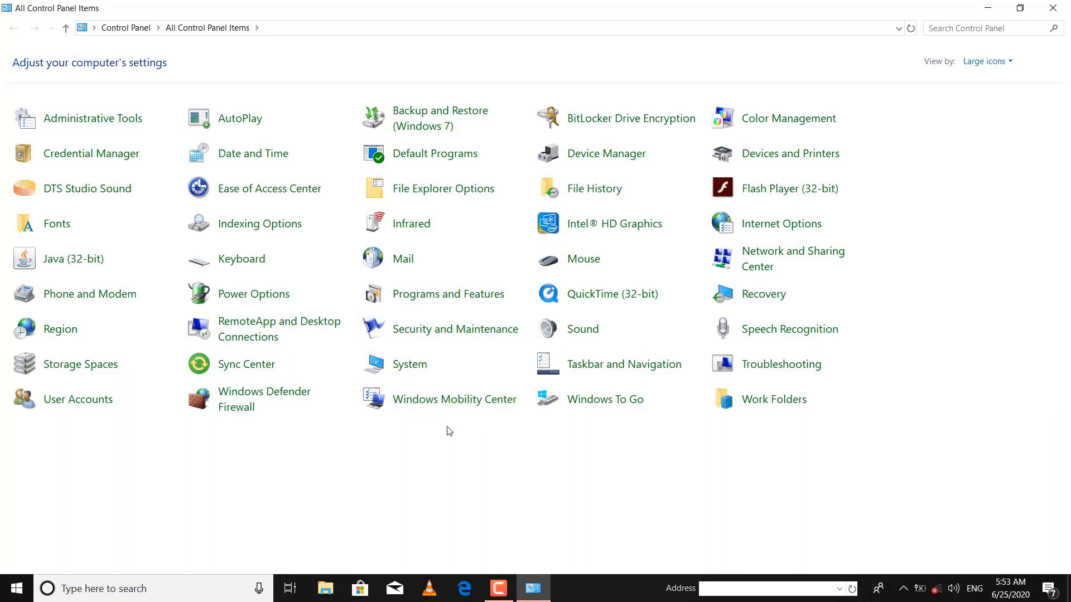
Step: Search Control Panel for 'b', open Manage BitLocker, and expand drive D:'s BitLocker options
click(950, 22)
text(b)
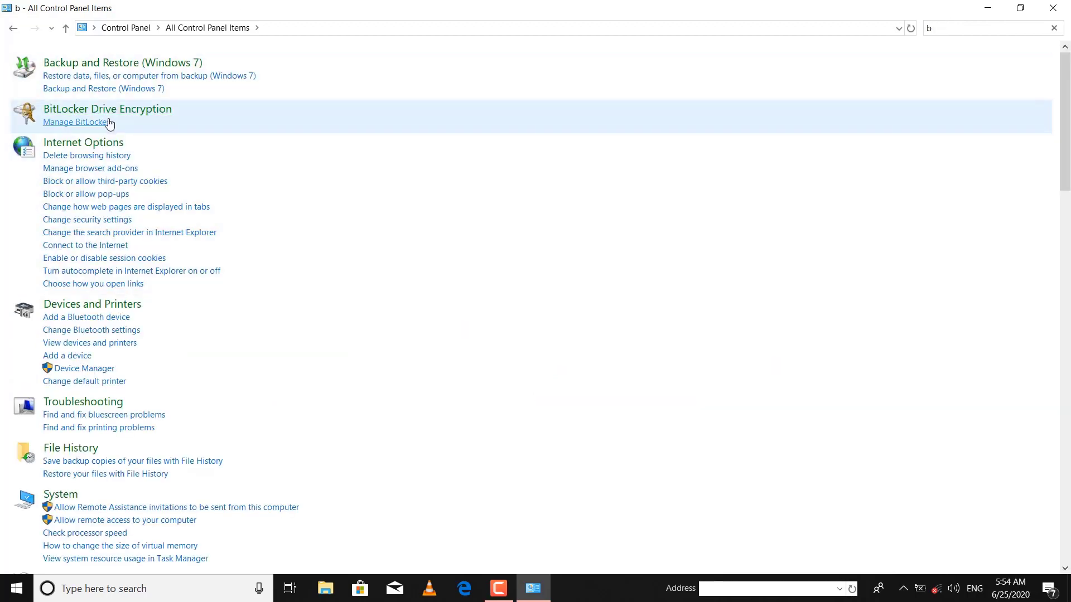
click(74, 114)
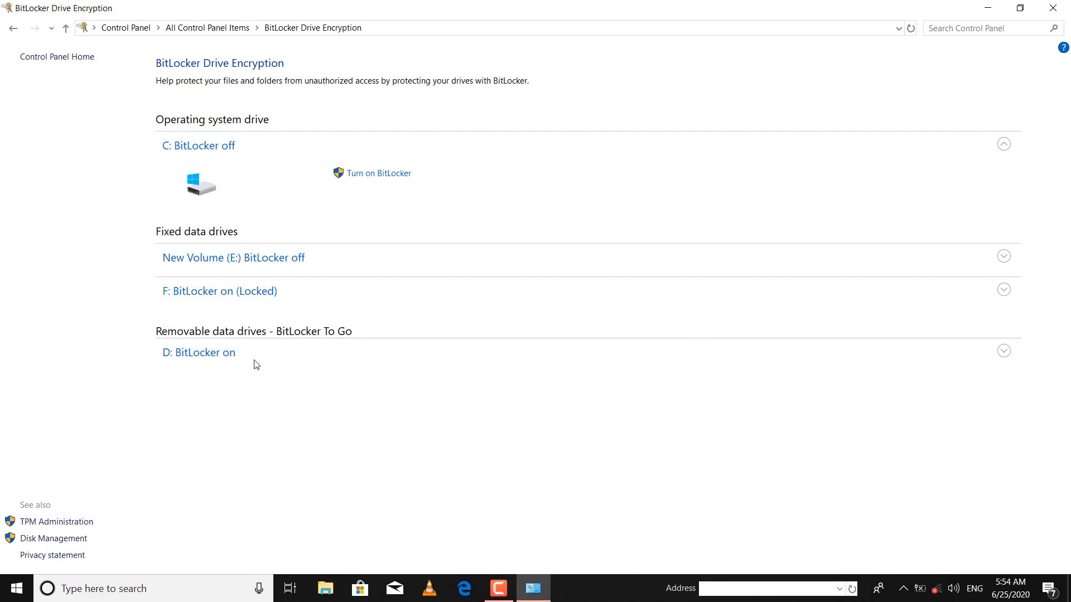
click(1004, 351)
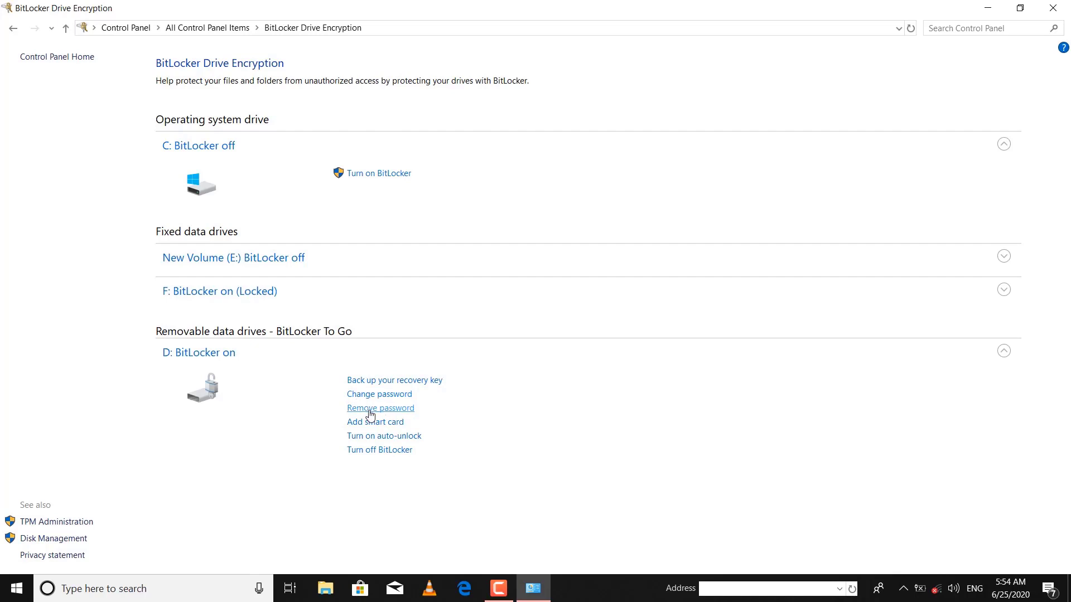
Step: Turn off BitLocker on drive D:, confirm decryption, and close Control Panel
click(360, 450)
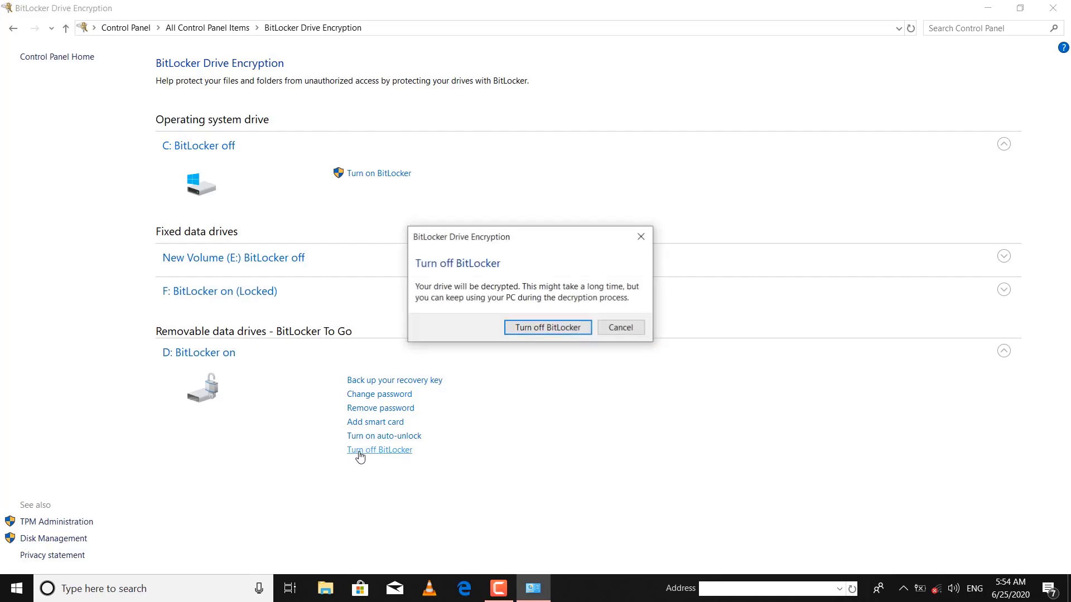
click(534, 329)
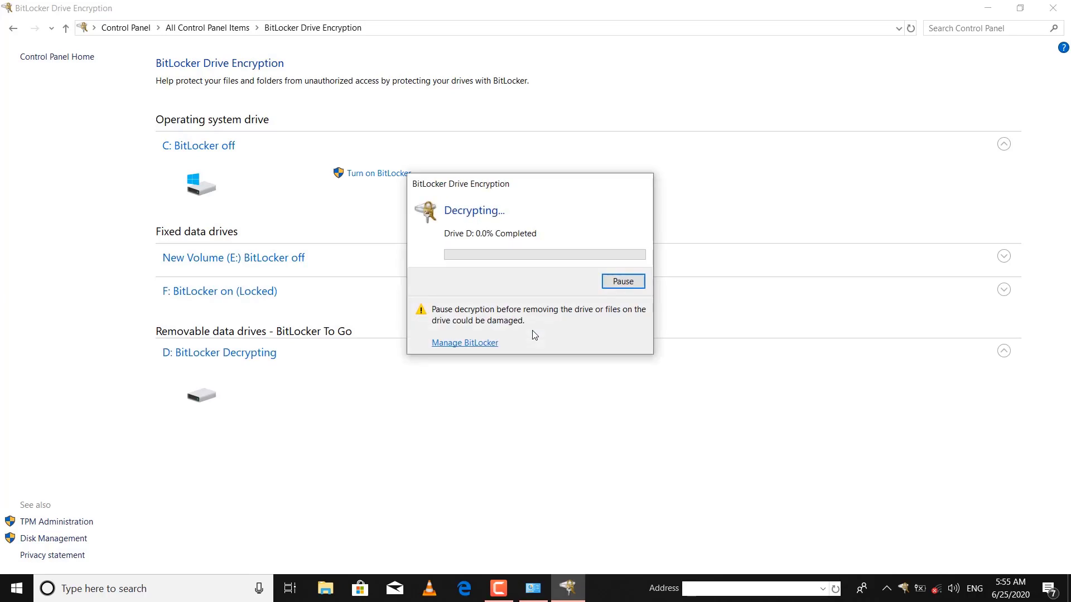
click(1053, 8)
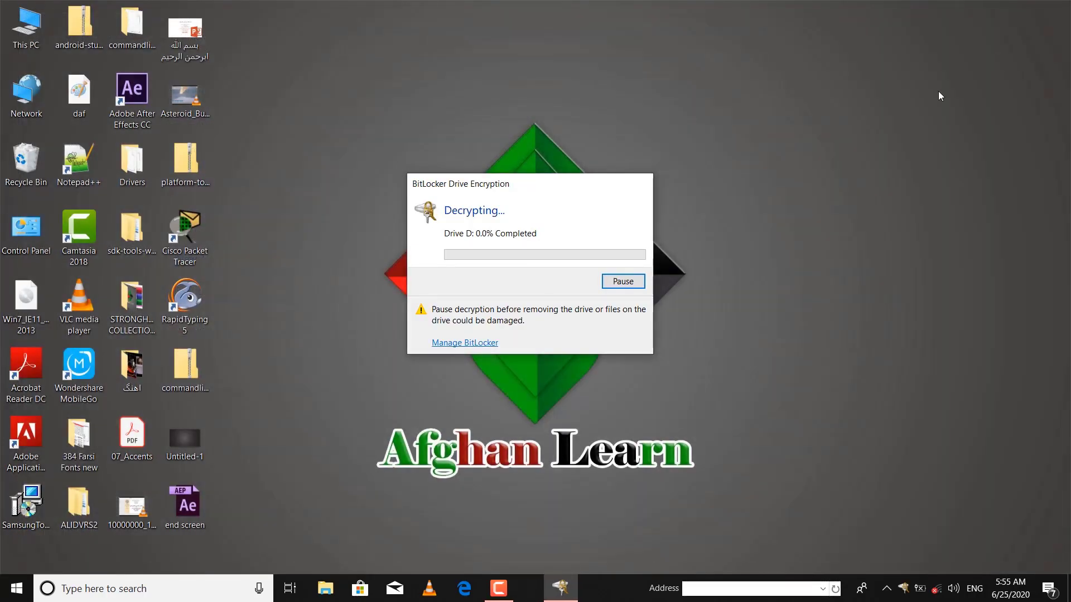
Step: Wait for drive D: decryption to finish and close the 'Decryption of D: is complete' message
drag(580, 189, 593, 177)
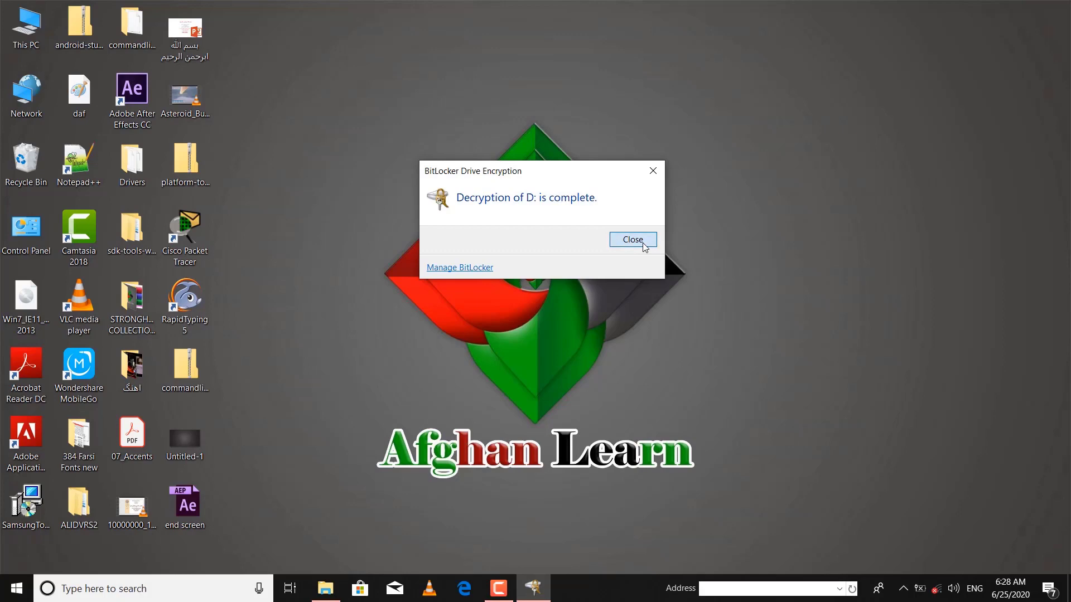
click(642, 242)
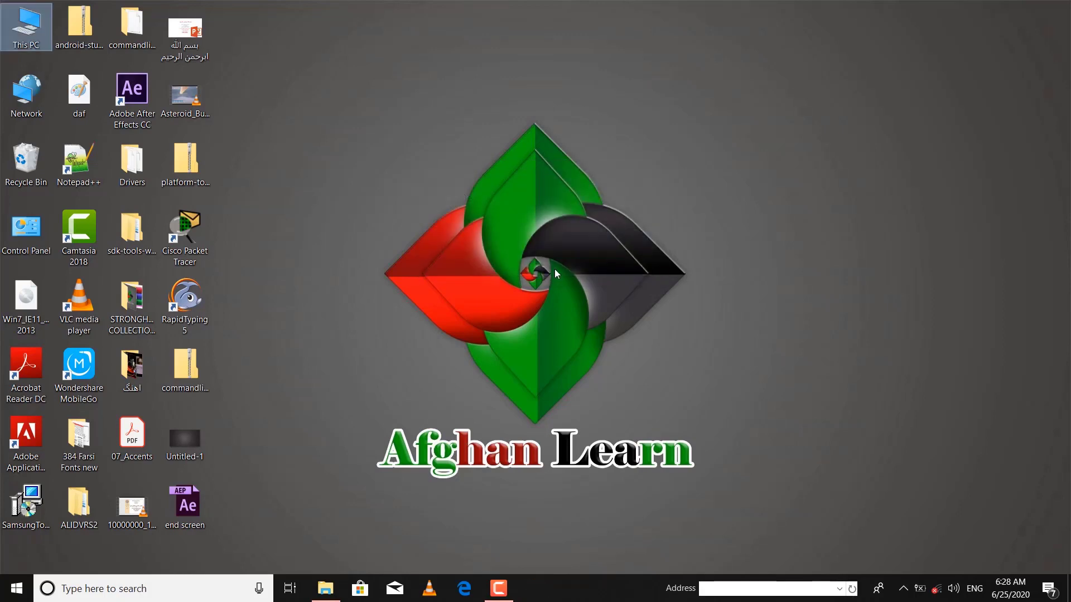